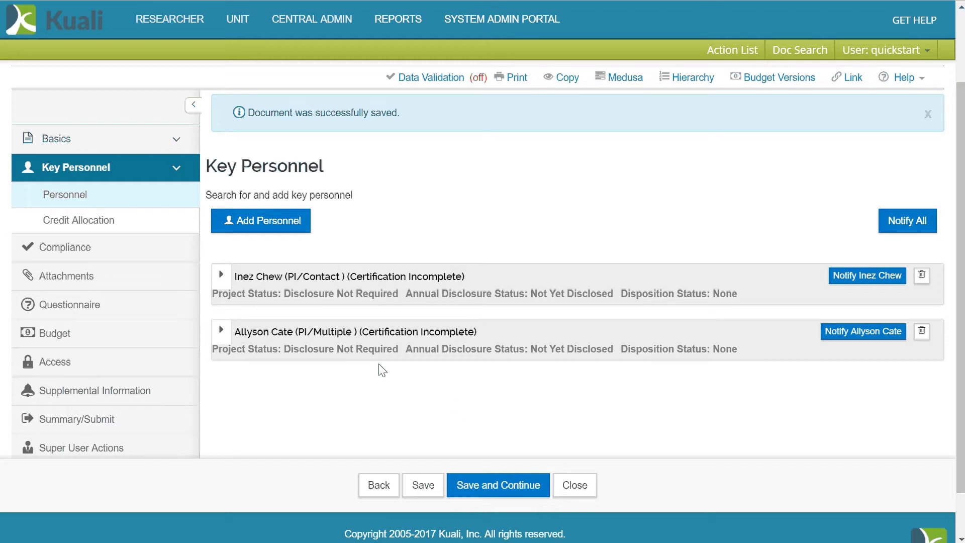
Step: Expand the PI/Contact's entry under Key Personnel and review the units listed in its Unit Details
click(225, 277)
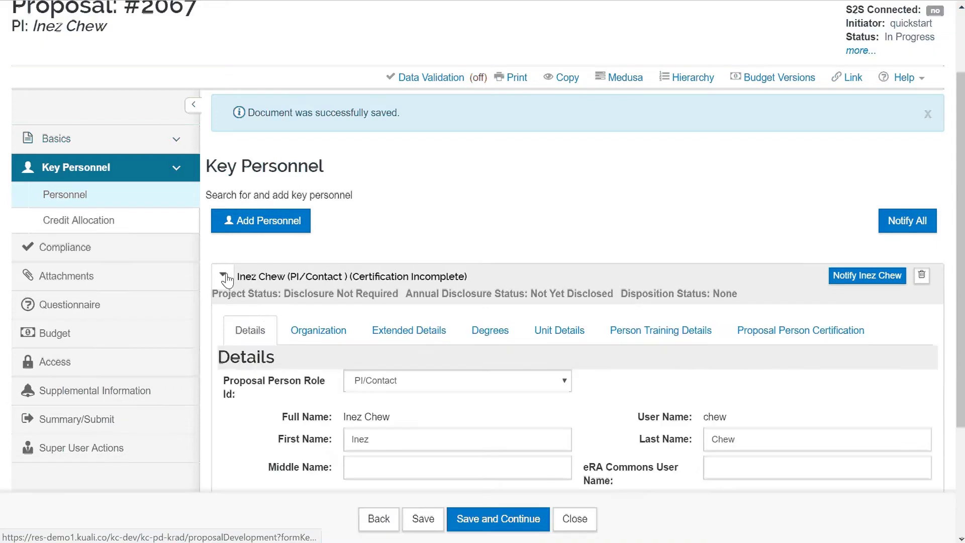
click(562, 341)
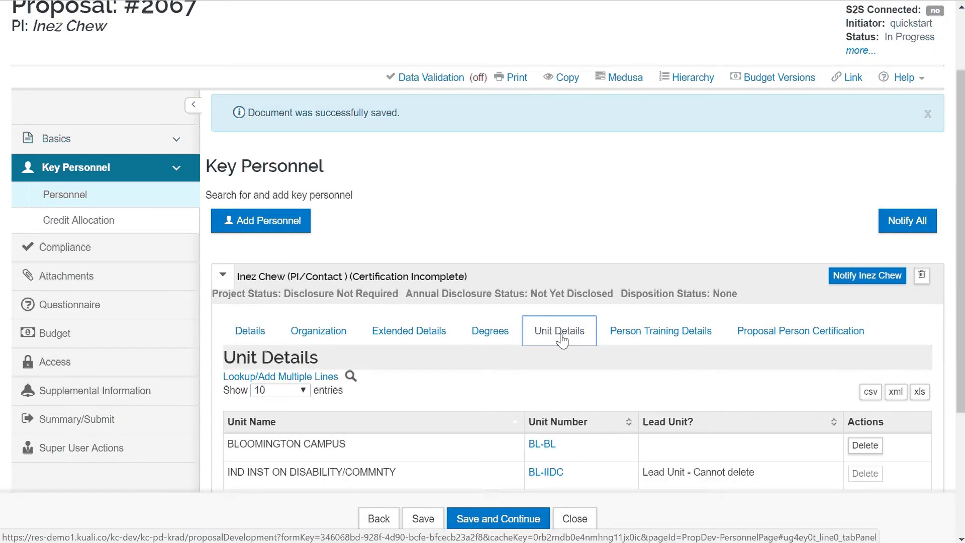
scroll(564, 341, down, 2)
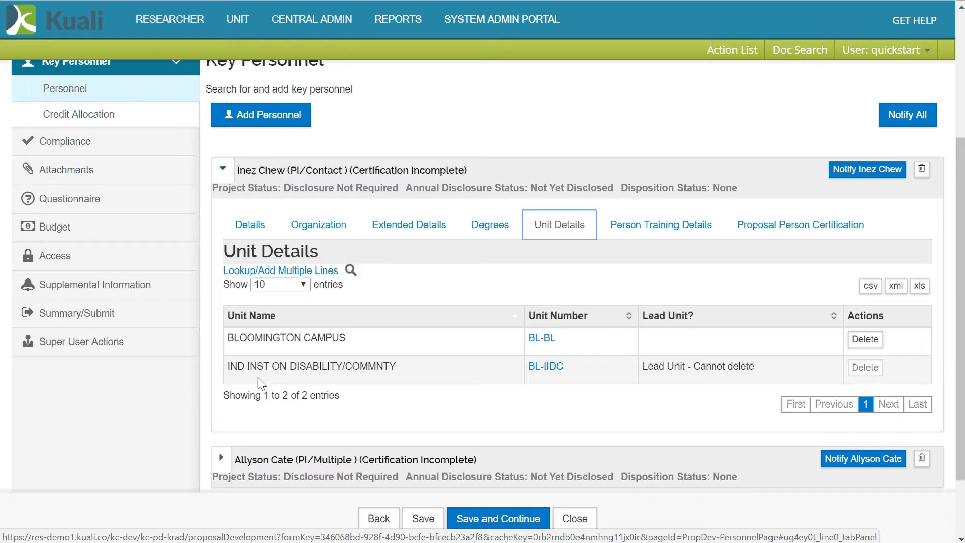
scroll(258, 377, down, 2)
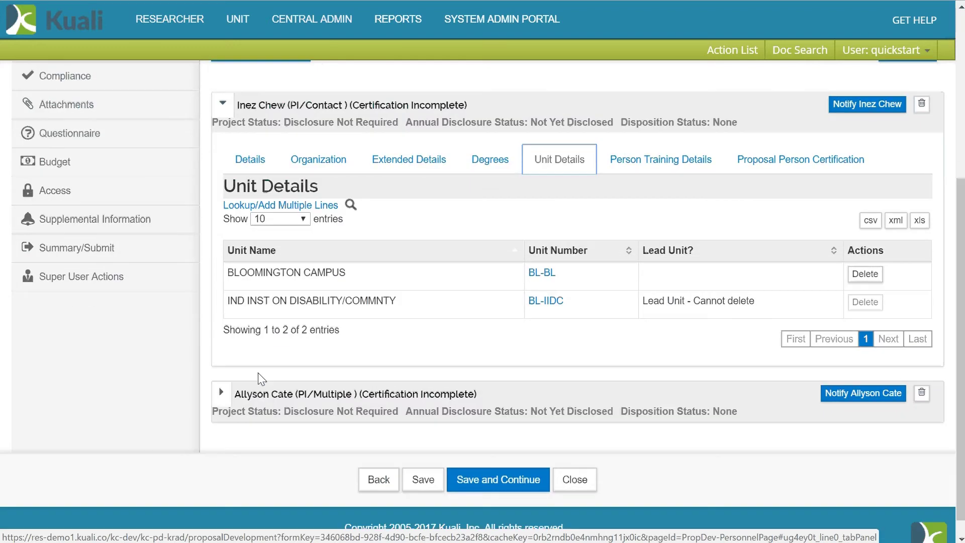
Step: Expand the PI/Multiple investigator's entry and review its Unit Details alongside those of the PI/Contact
click(222, 395)
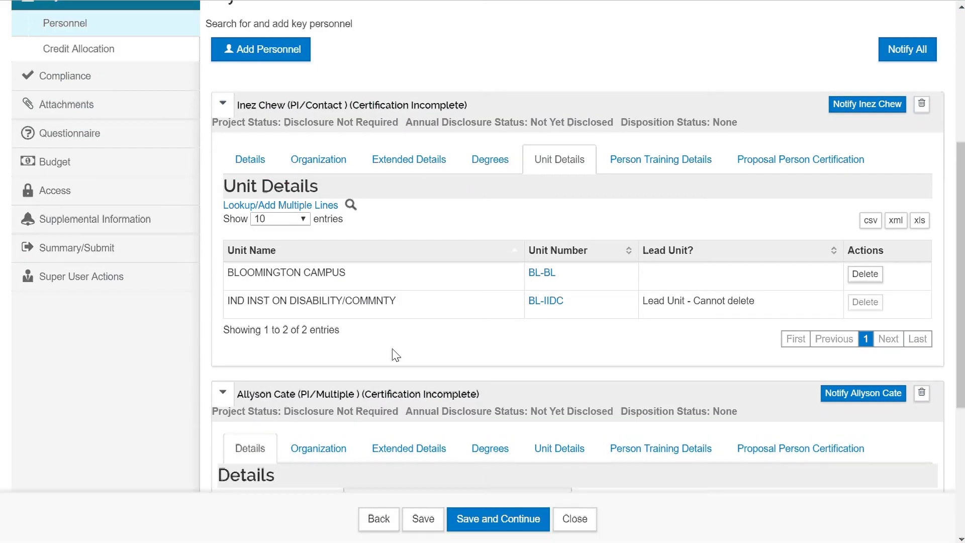
scroll(394, 352, down, 3)
click(565, 363)
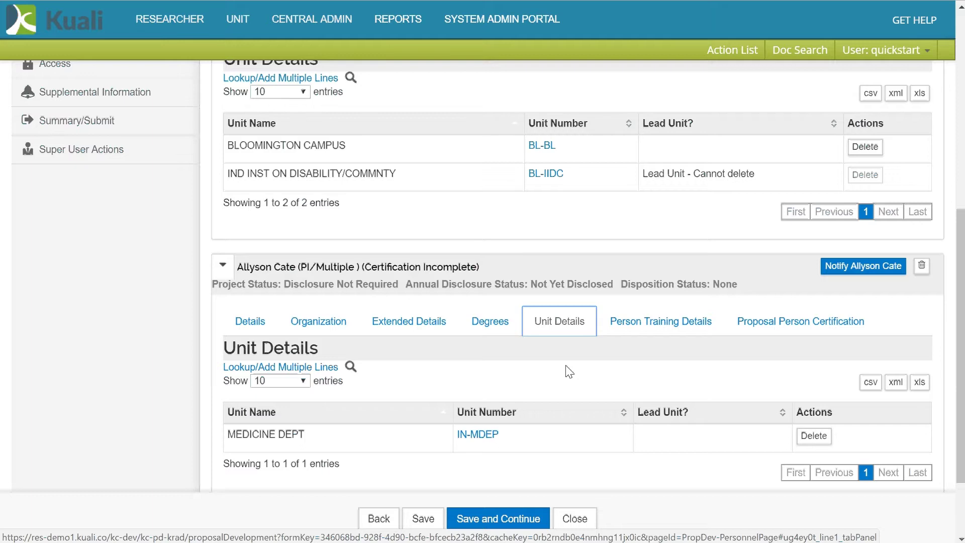
scroll(563, 380, up, 5)
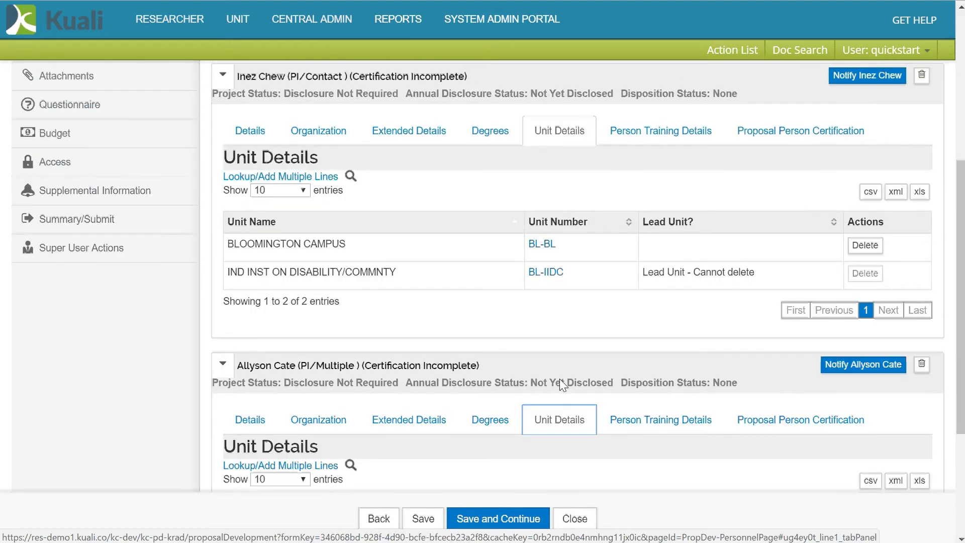
scroll(560, 379, up, 1)
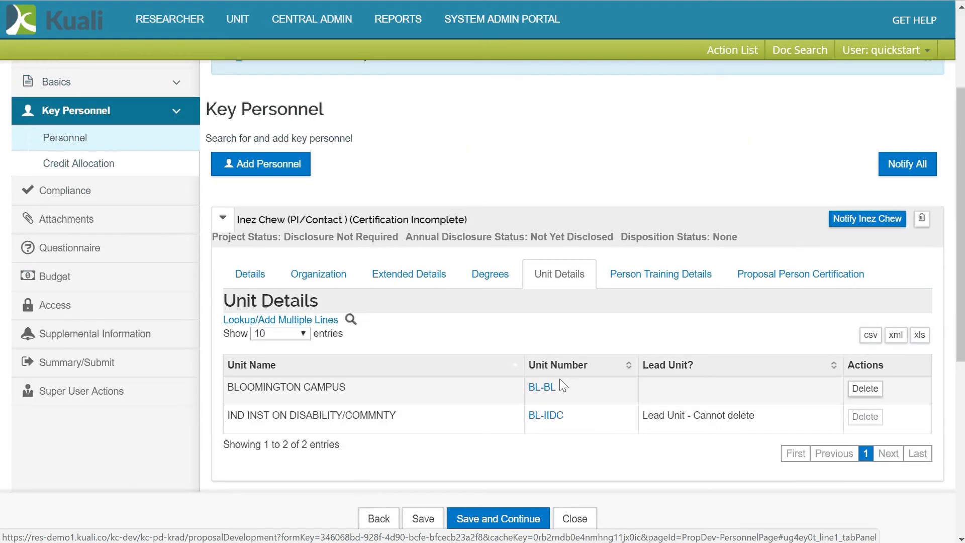
scroll(561, 380, up, 2)
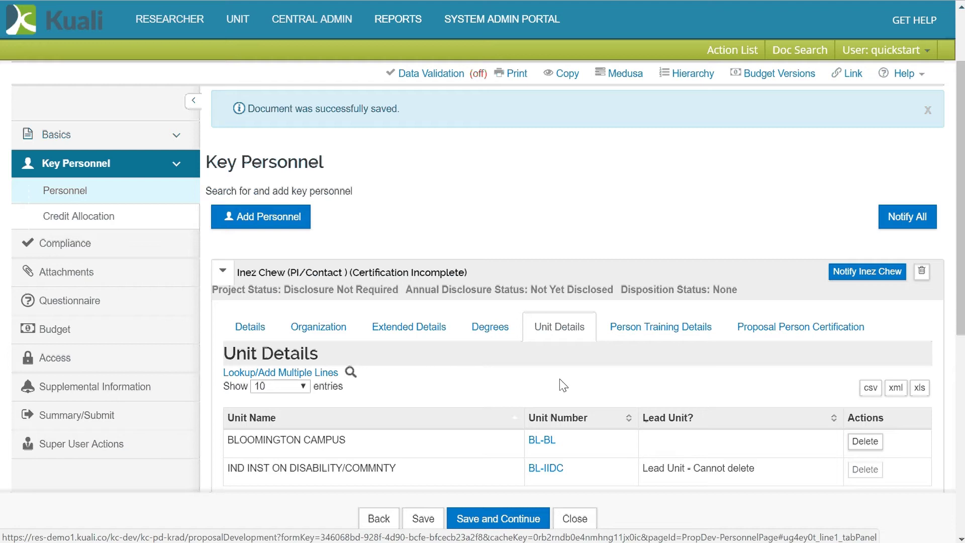
Step: Open the Credit Allocation page of Key Personnel and set the PI/Contact's Responsibility credit to 100
click(63, 228)
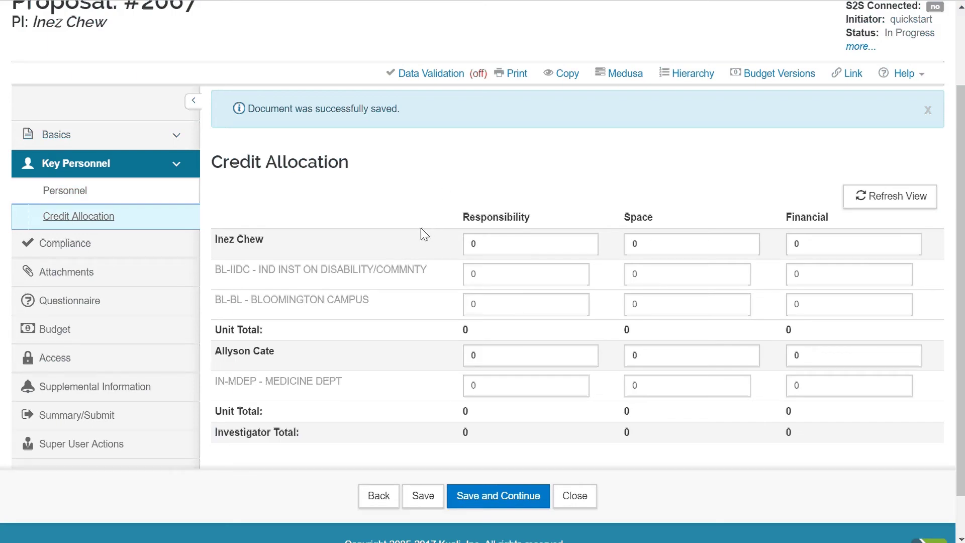
scroll(587, 242, down, 1)
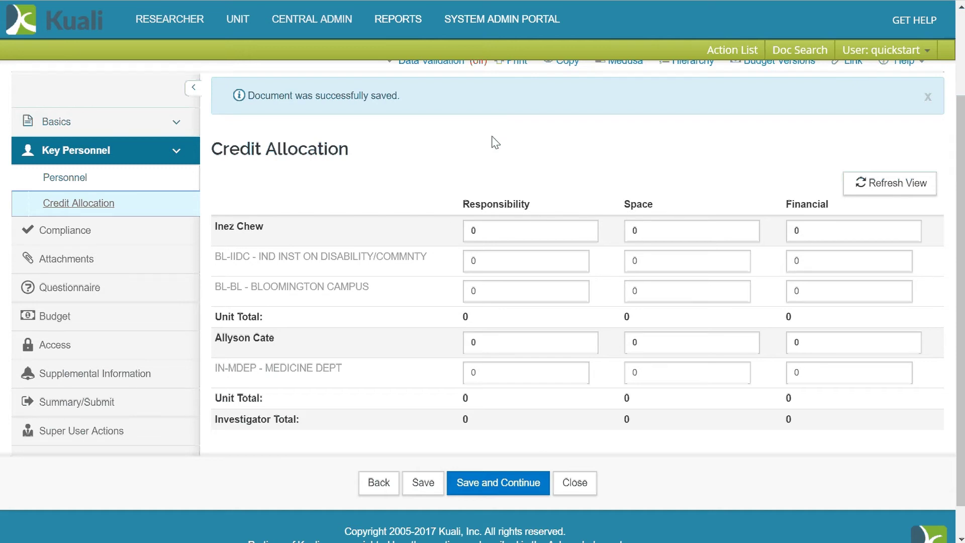
click(516, 234)
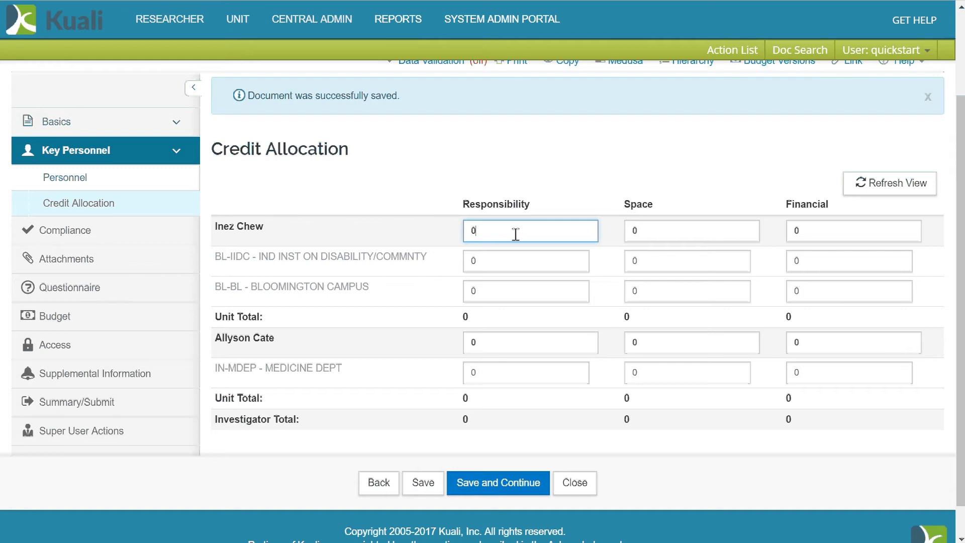
key(BackSpace)
text(11)
key(BackSpace)
text(00)
Step: Split the Space credit between the two investigators, giving 50 to the PI/Contact and 50 to the PI/Multiple
click(715, 235)
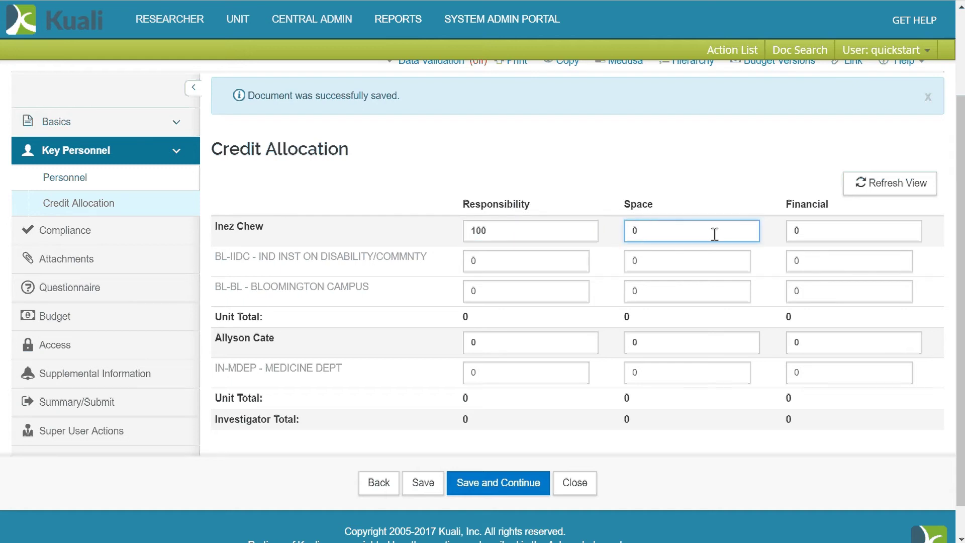
key(BackSpace)
text(50)
click(706, 340)
key(BackSpace)
text(50)
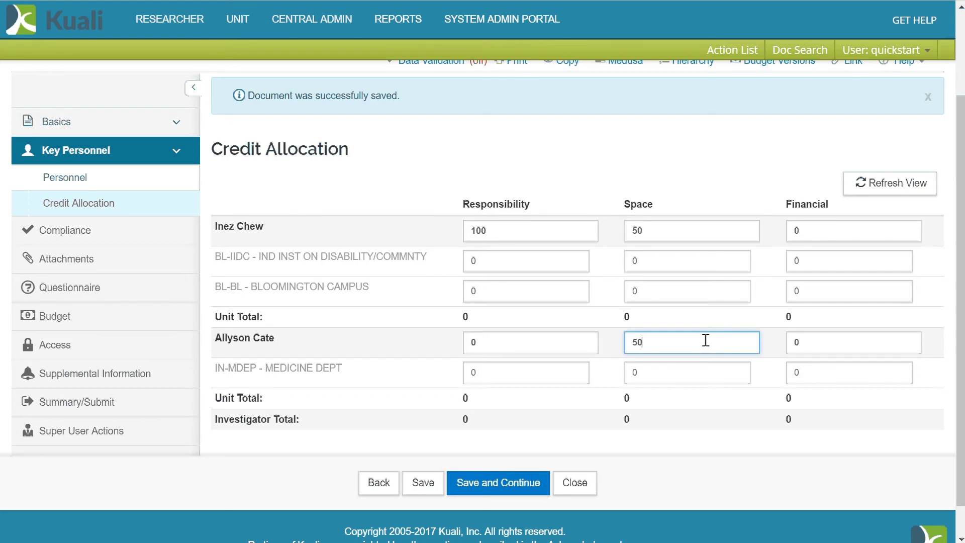
Step: Split the Financial credit between the investigators, giving 10 to the PI/Contact and 90 to the PI/Multiple
click(822, 236)
key(BackSpace)
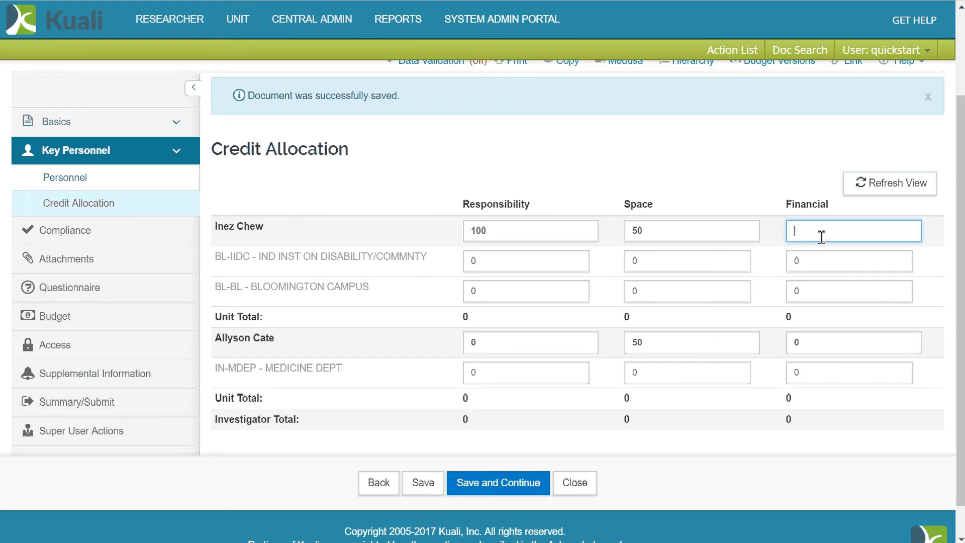
text(10)
click(845, 345)
key(BackSpace)
text(90)
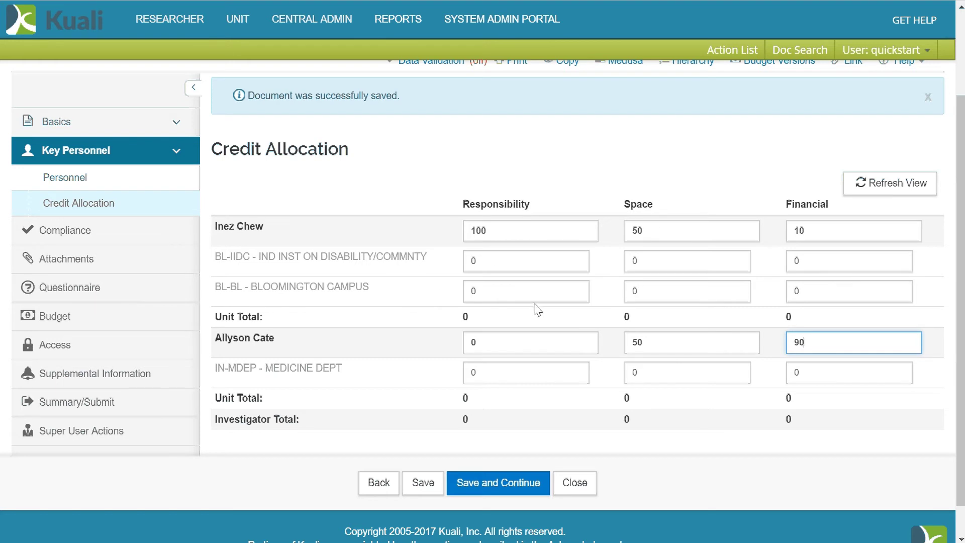
Step: Set the Responsibility credit of the PI/Contact's BL-IIDC unit to 100
click(505, 262)
key(BackSpace)
text(1)
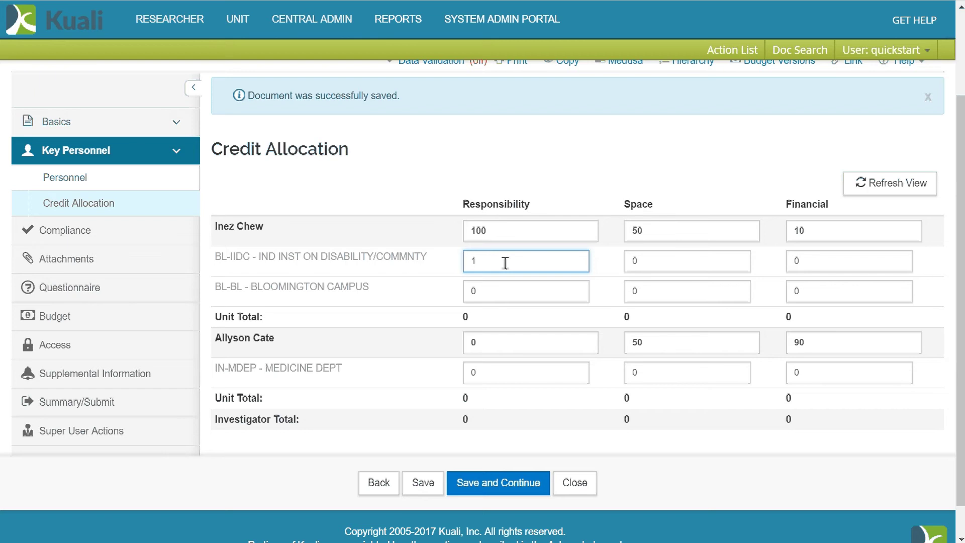
text(00)
Step: Set the Space credit to 50 for each of the PI/Contact's units, BL-IIDC and BL-BL
click(649, 261)
key(BackSpace)
text(50)
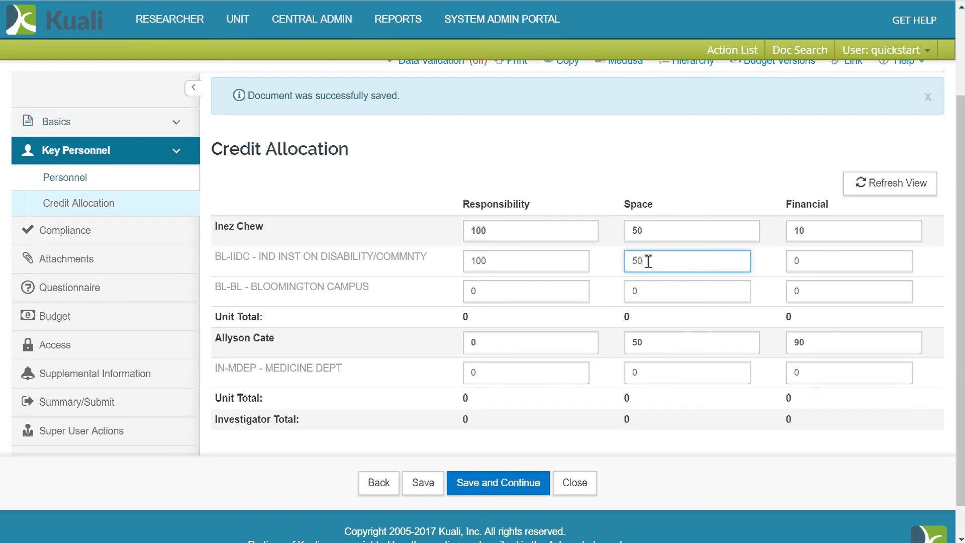
click(658, 288)
key(BackSpace)
text(5)
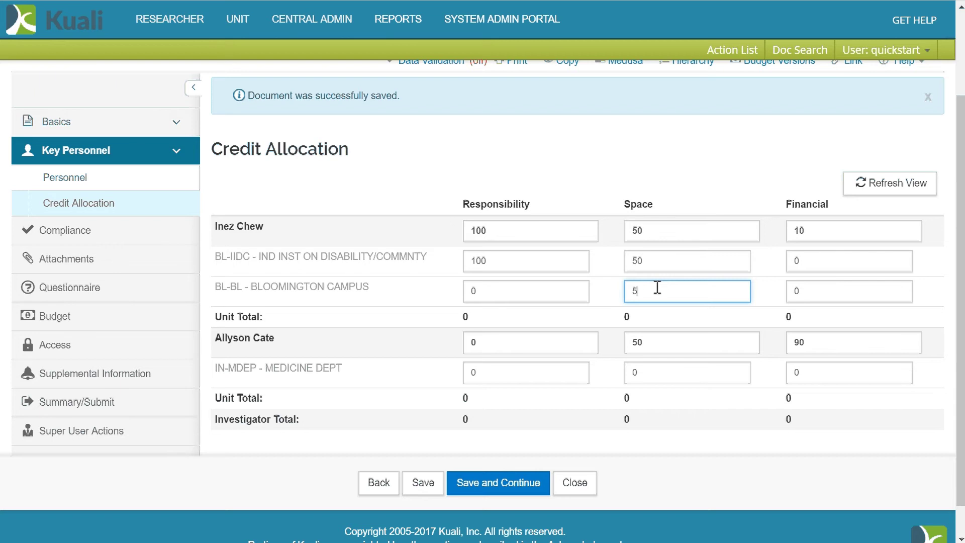
text(0)
Step: Divide the PI/Contact's unit-level Financial credit into 10 for BL-IIDC and 90 for BL-BL
click(812, 266)
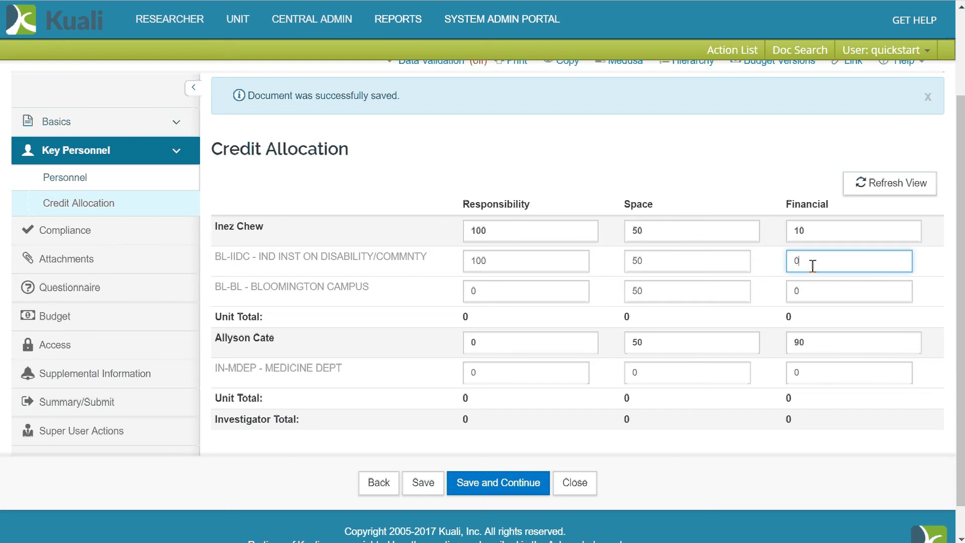
key(BackSpace)
text(10)
click(823, 297)
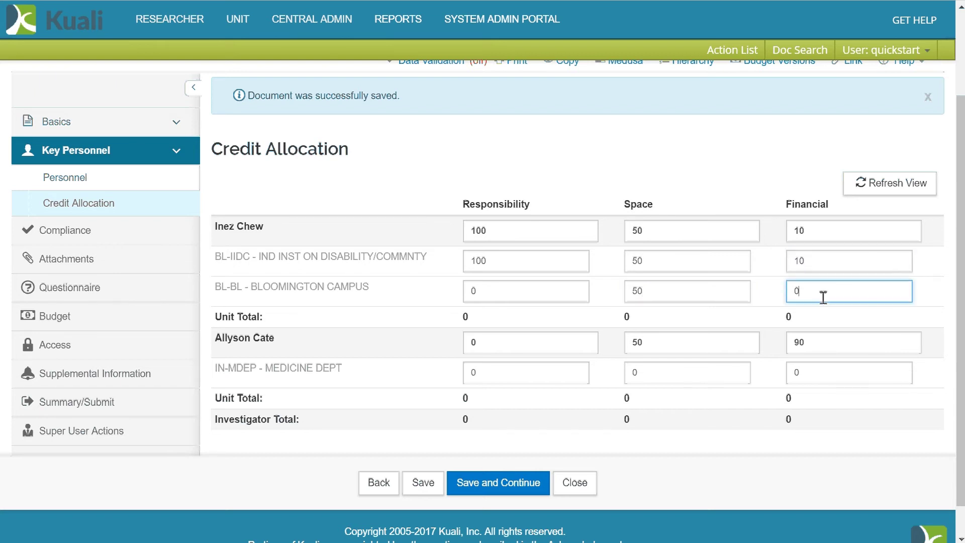
key(BackSpace)
text(90)
Step: Set the Responsibility, Space and Financial credits of the PI/Multiple's IN-MDEP unit to 100 each
click(507, 375)
key(BackSpace)
text(1)
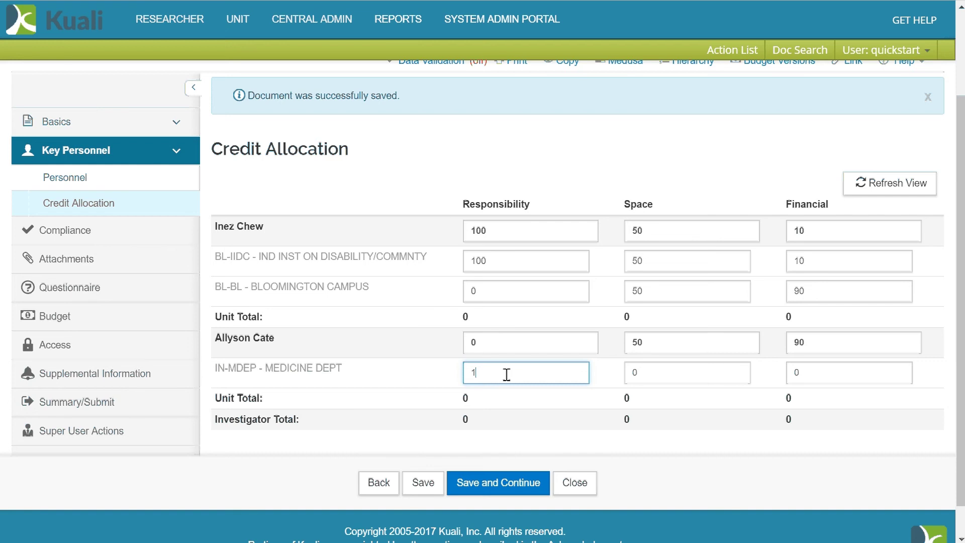
text(00)
click(664, 372)
key(BackSpace)
text(100)
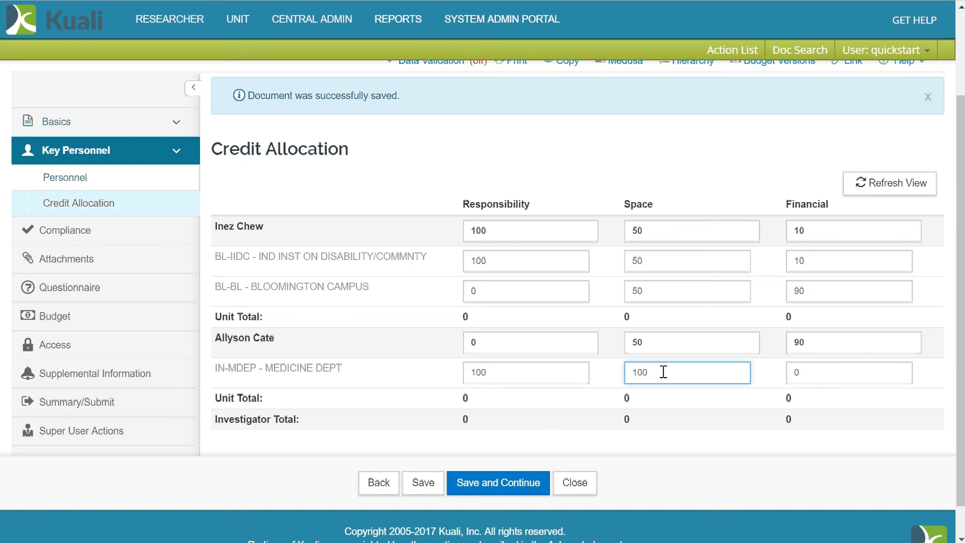
key(Tab)
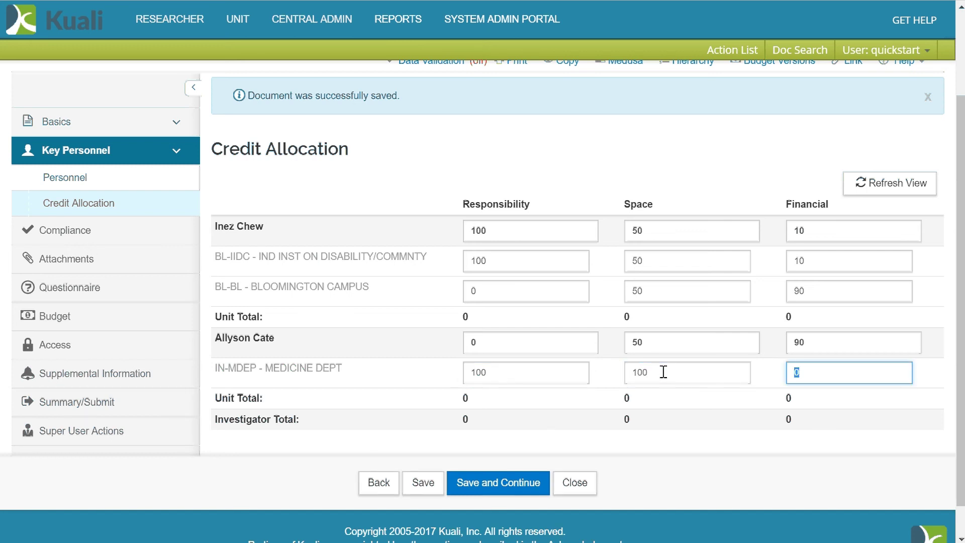
text(100)
Step: Save the credit allocation and check the recalculated unit and investigator totals
scroll(663, 372, down, 1)
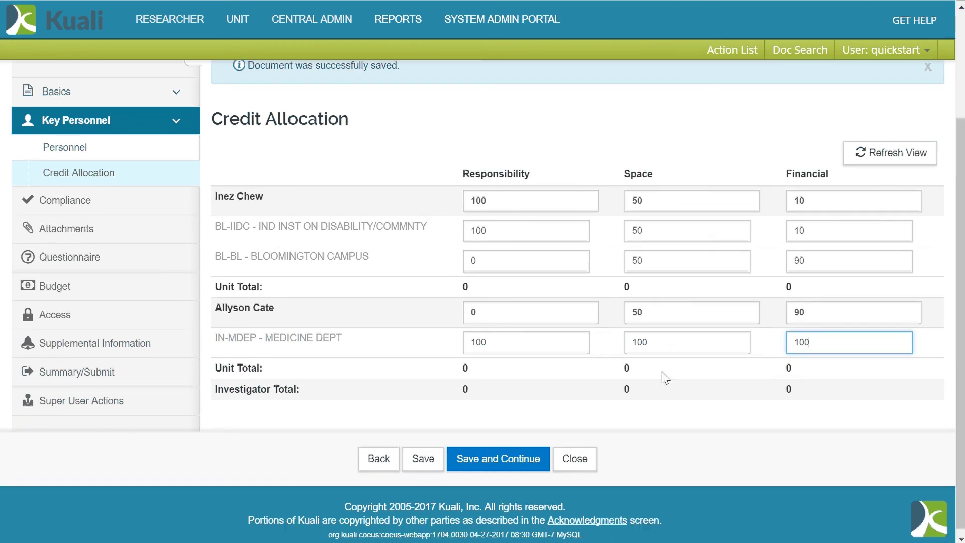
click(415, 468)
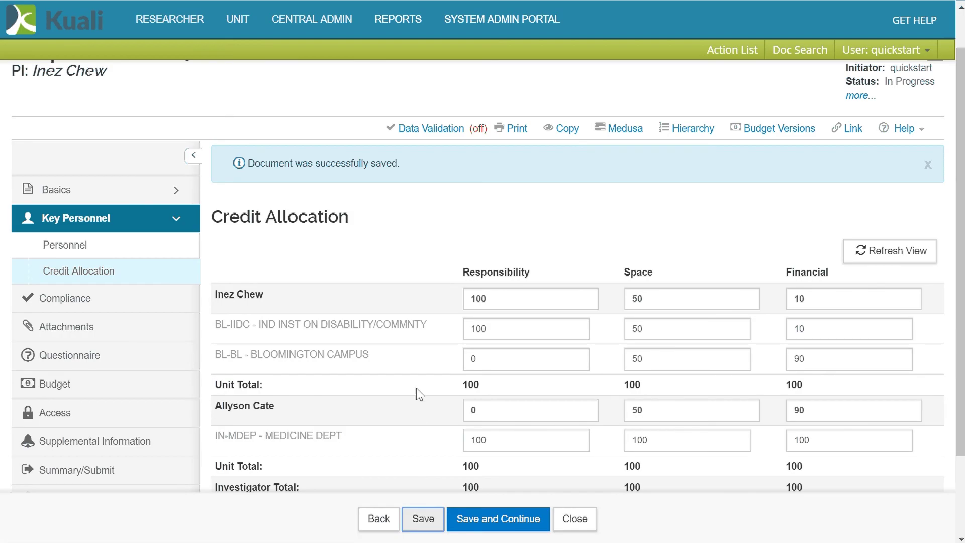
scroll(421, 395, down, 1)
scroll(420, 394, down, 1)
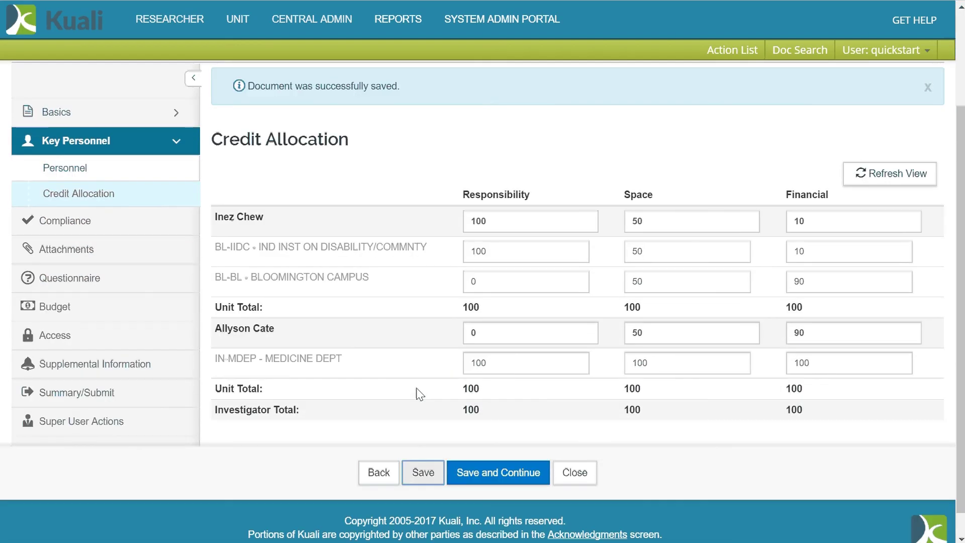